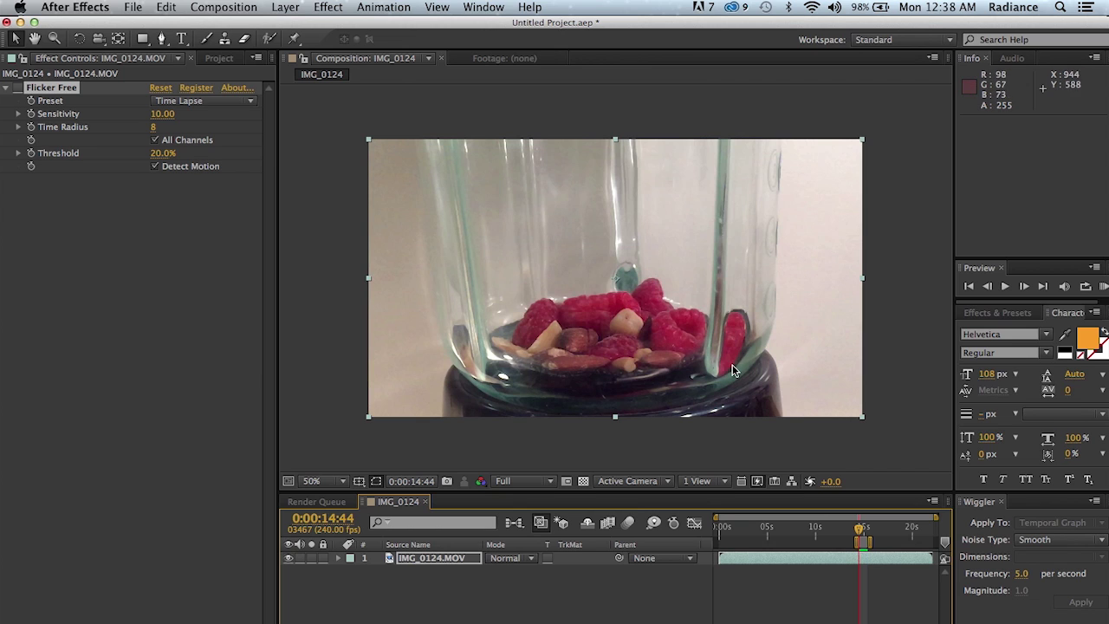
{"action": "key", "text": "space"}
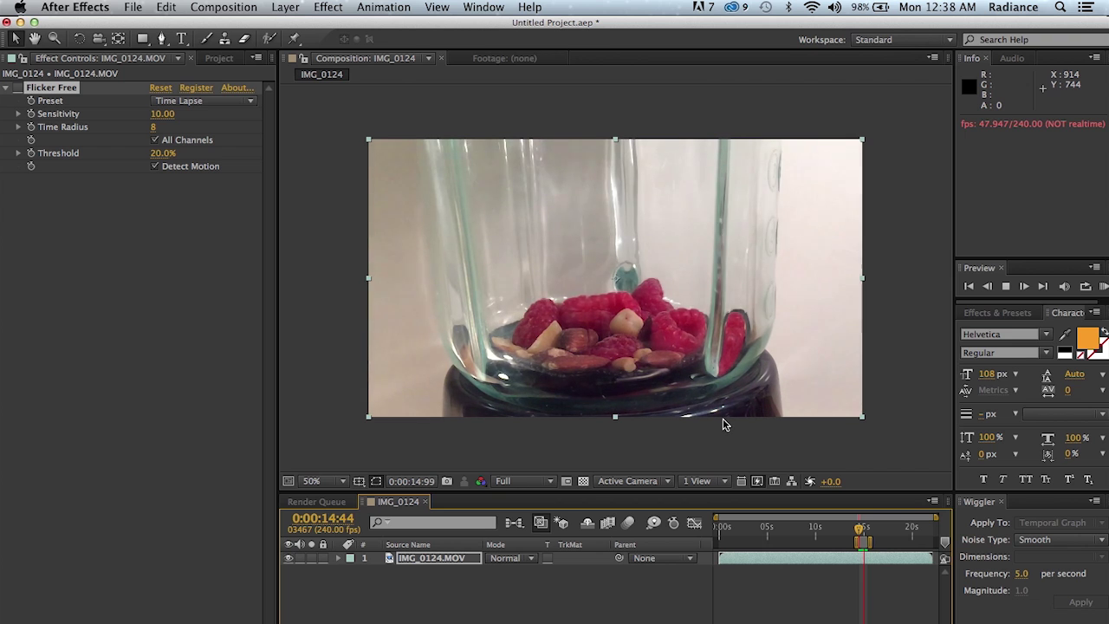
{"action": "key", "text": "space"}
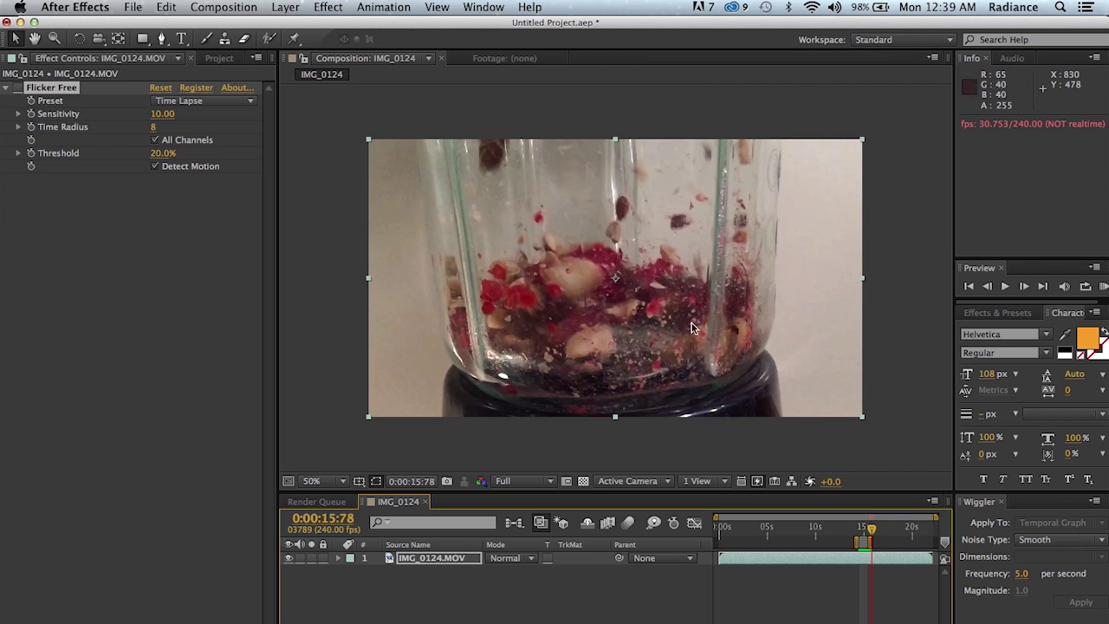
{"action": "left_click_drag", "start_coordinate": [871, 537], "coordinate": [864, 537]}
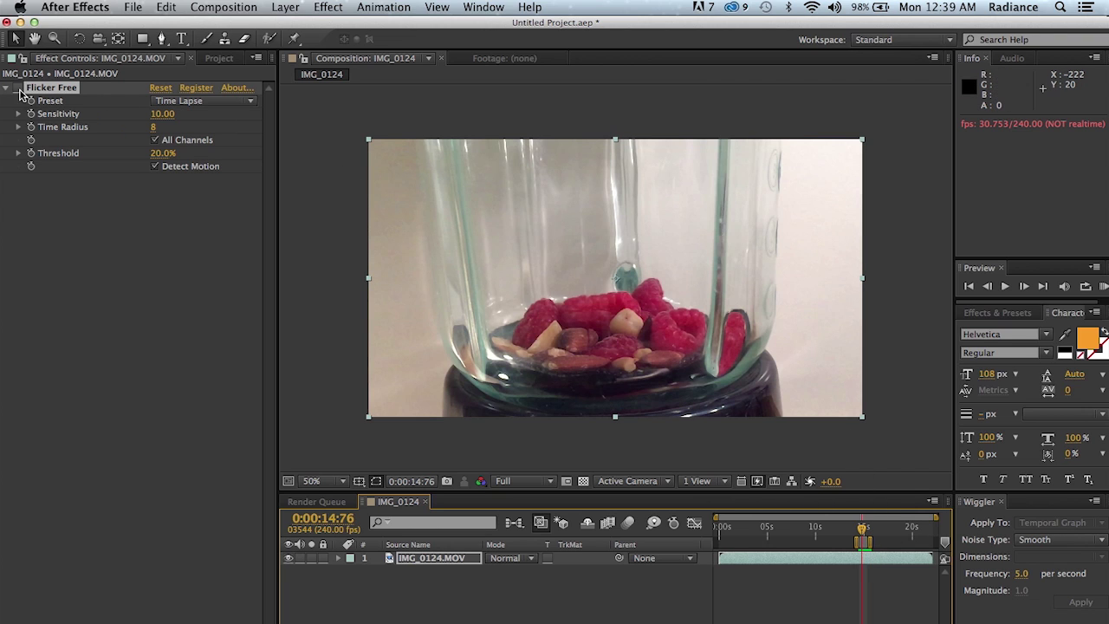
{"action": "left_click", "coordinate": [19, 91]}
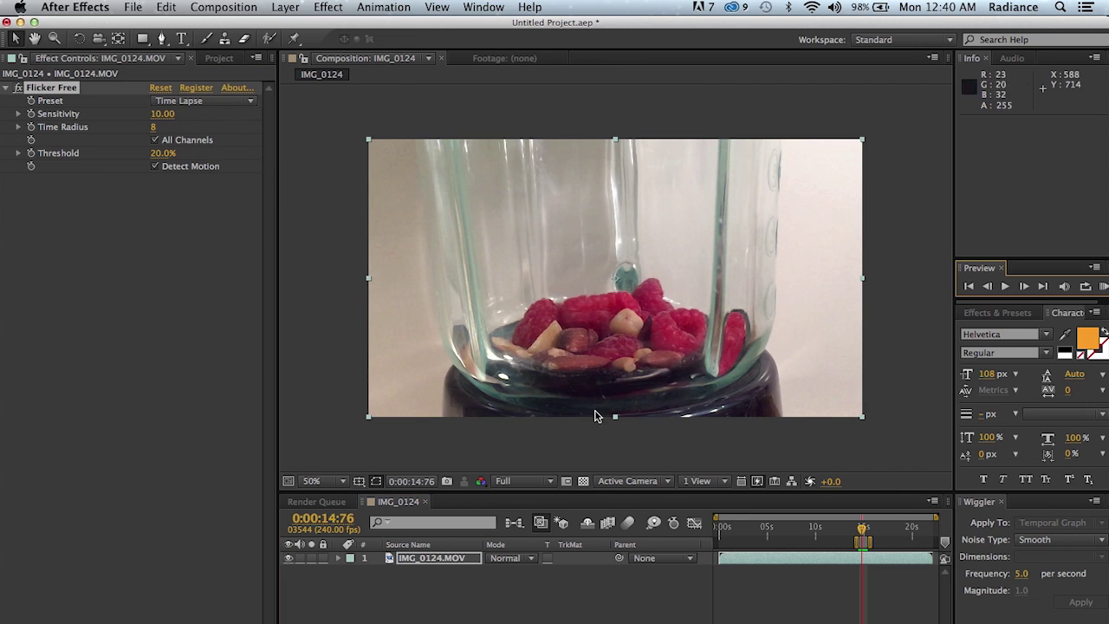
{"action": "left_click", "coordinate": [1103, 287]}
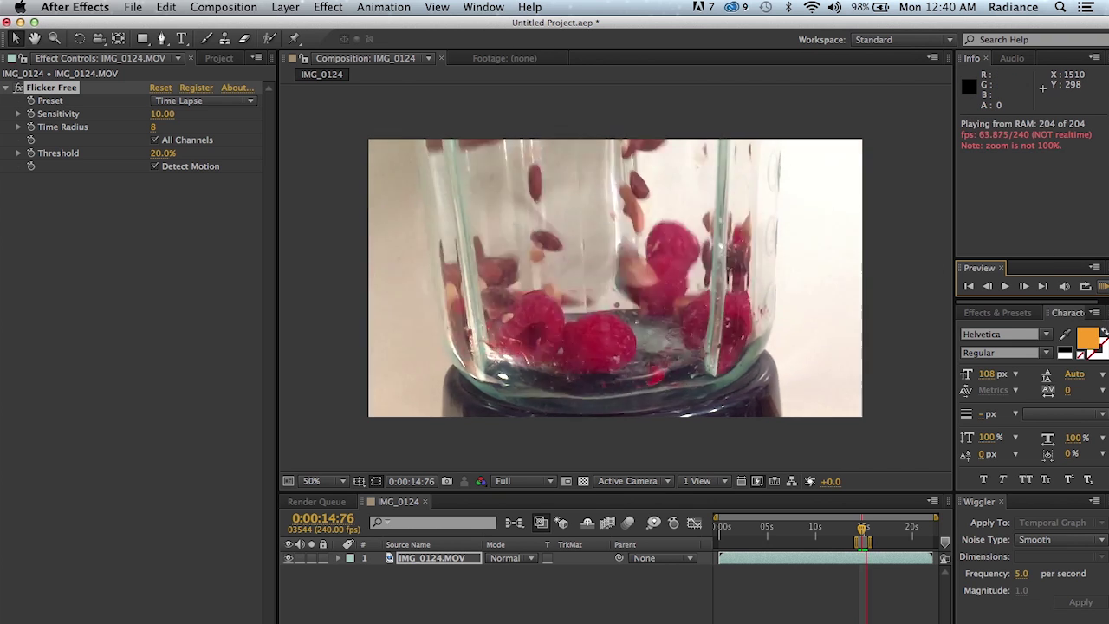
{"action": "left_click", "coordinate": [289, 220]}
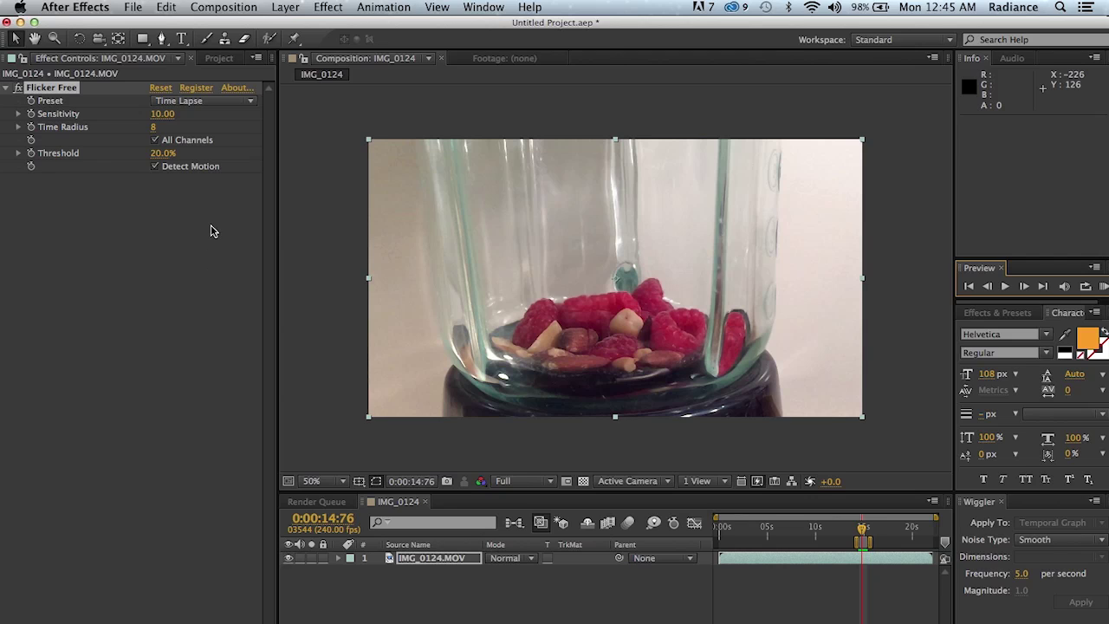
Make a new composition from the baybridge2 JPEG sequence in the Project panel
{"action": "left_click", "coordinate": [220, 59]}
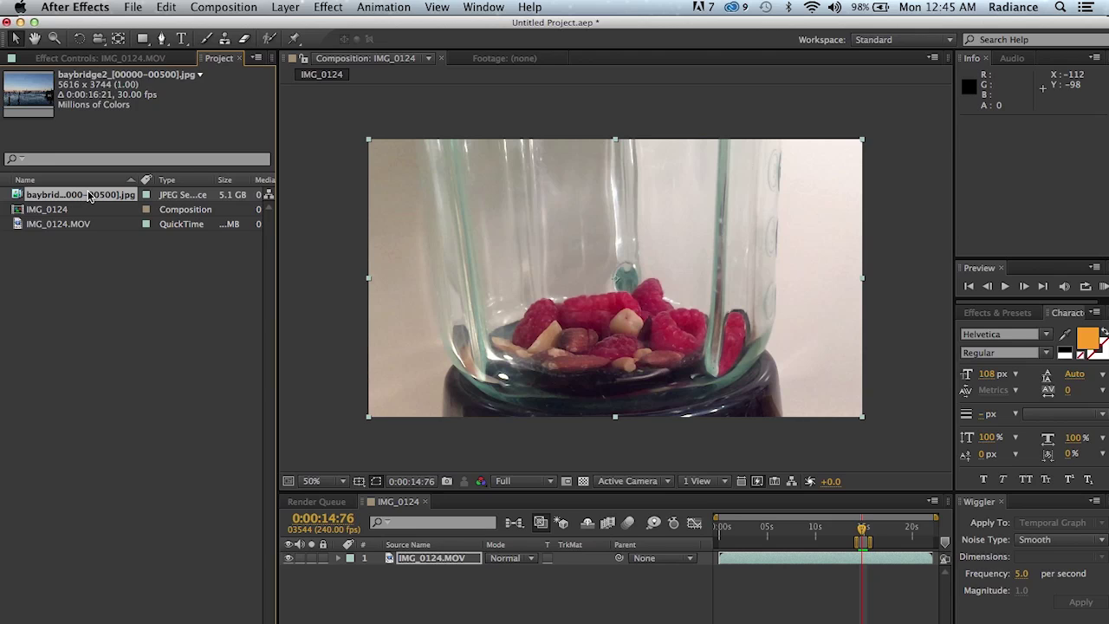
{"action": "left_click_drag", "start_coordinate": [84, 197], "coordinate": [75, 618]}
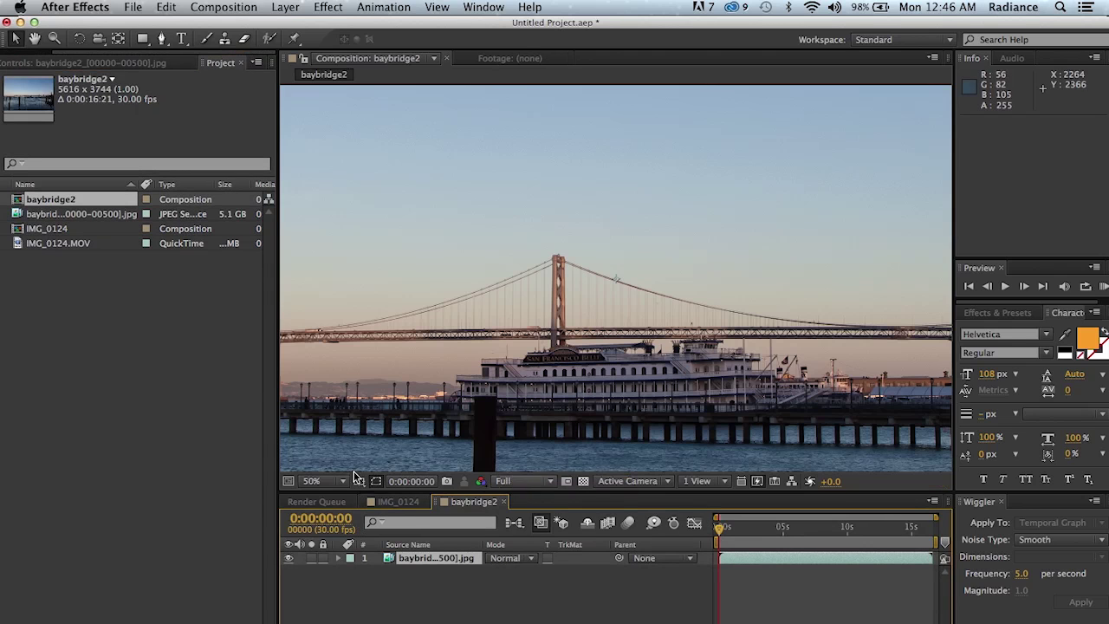
{"action": "left_click", "coordinate": [342, 483]}
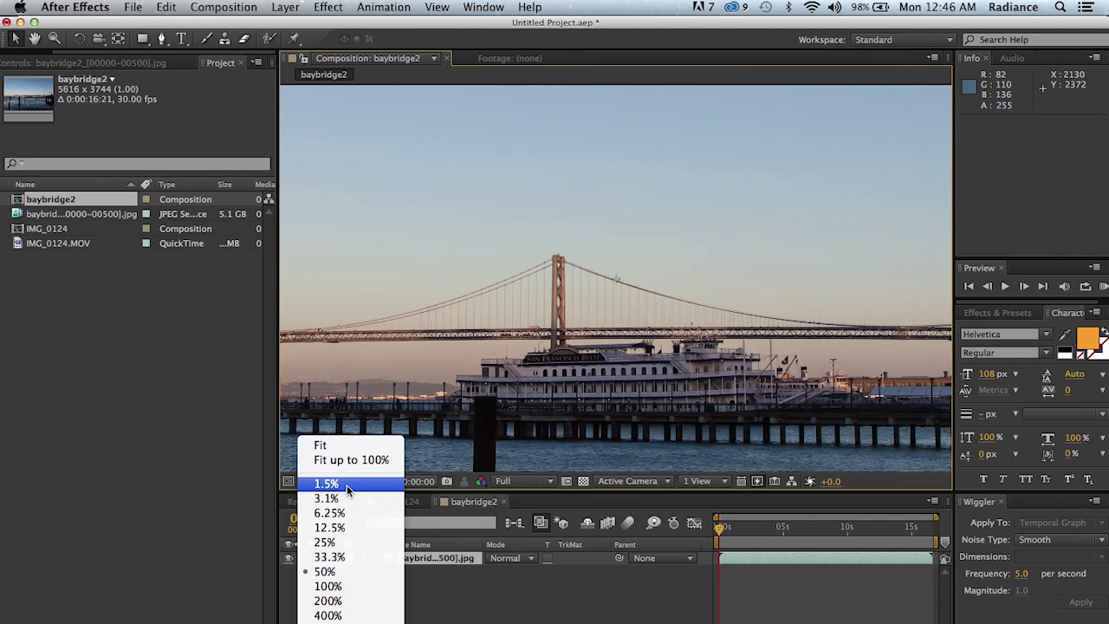
{"action": "left_click", "coordinate": [349, 543]}
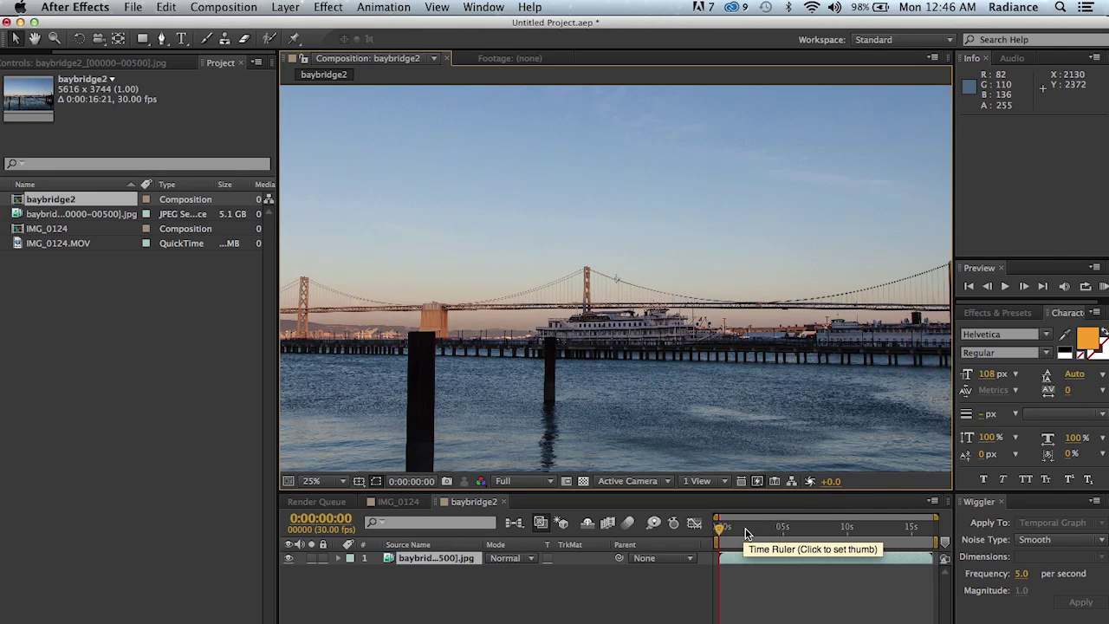
{"action": "left_click", "coordinate": [748, 527]}
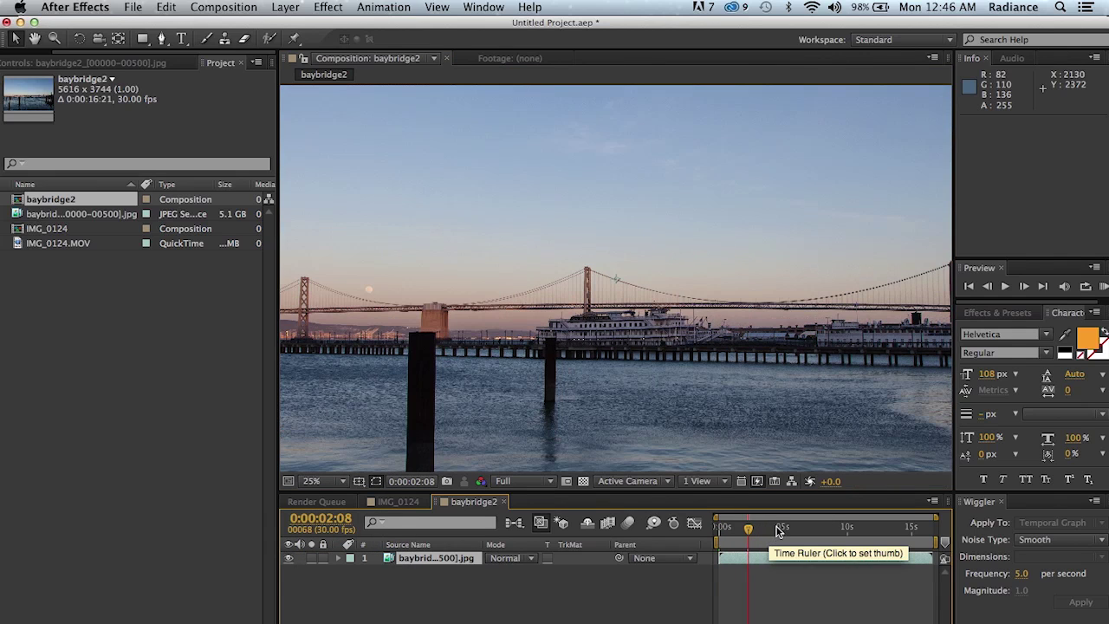
{"action": "left_click", "coordinate": [777, 528]}
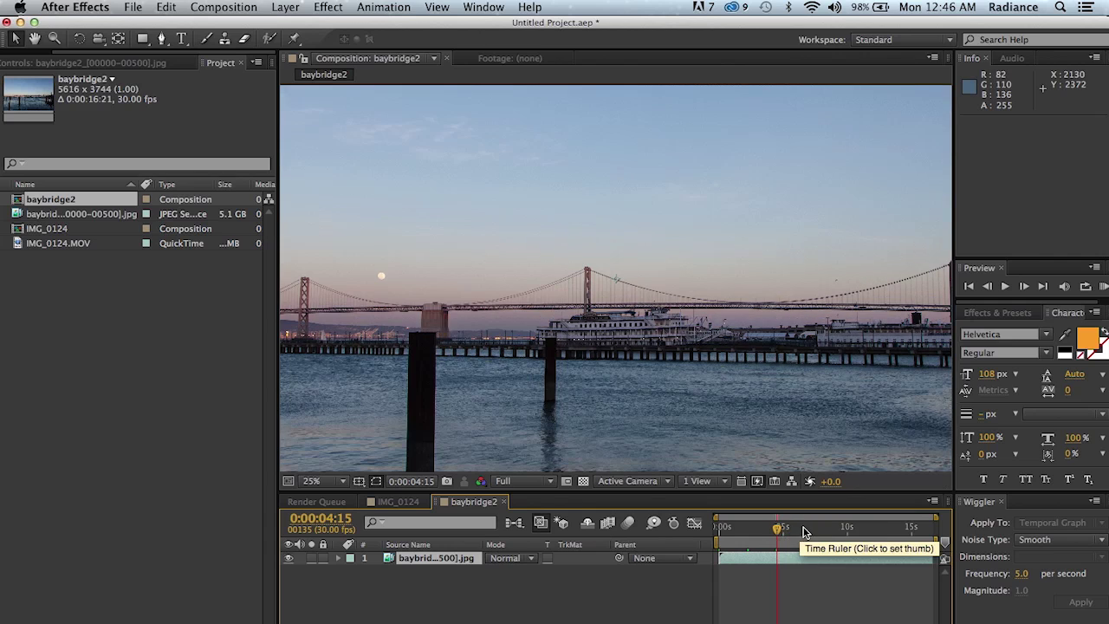
{"action": "left_click", "coordinate": [880, 528]}
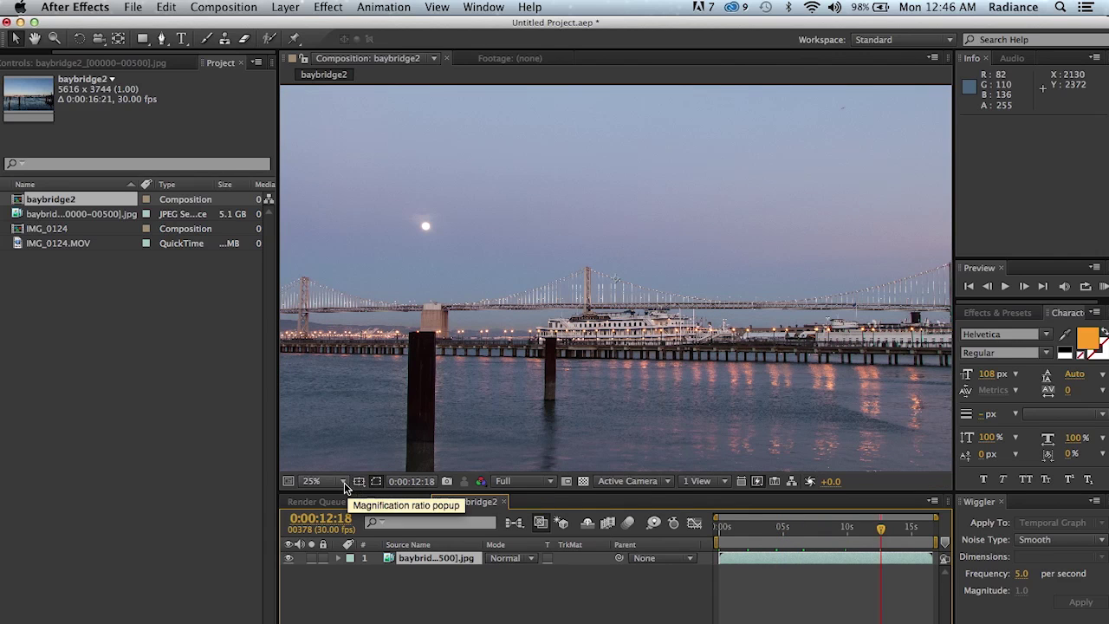
{"action": "left_click", "coordinate": [334, 482]}
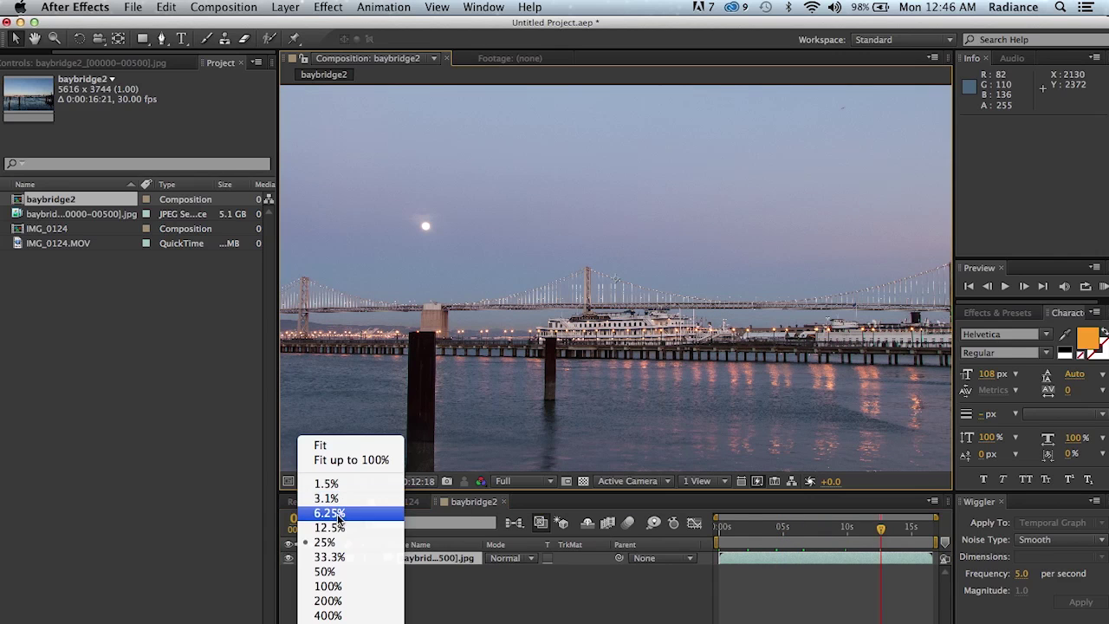
{"action": "left_click", "coordinate": [342, 528]}
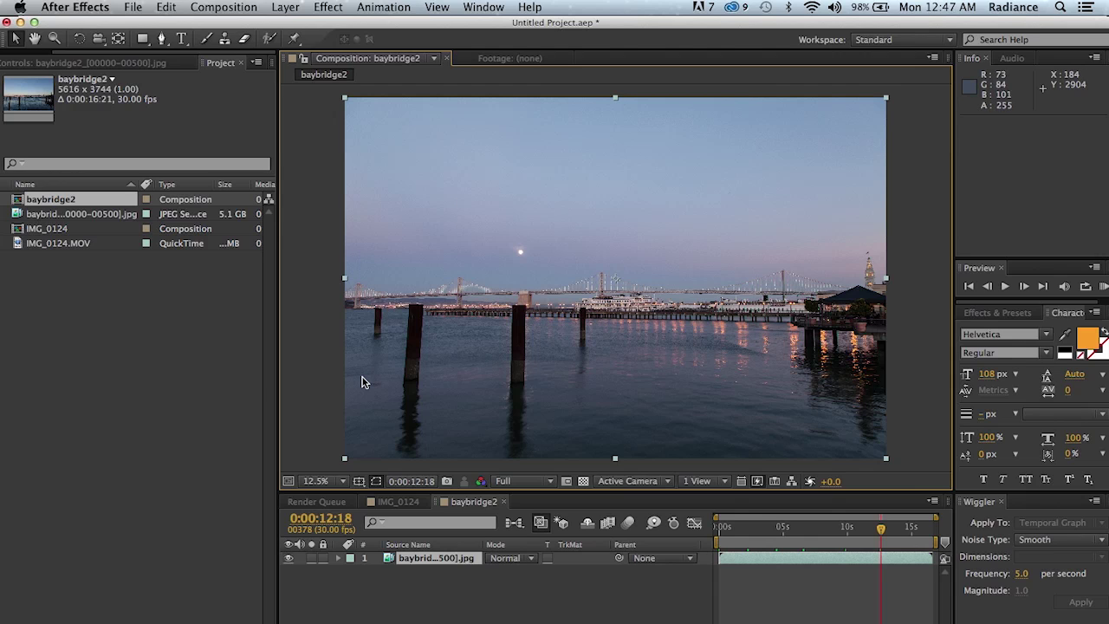
Create an HDTV 1080 29.97 comp named bridge and place the baybridge2 sequence in it
{"action": "key", "text": "super+n"}
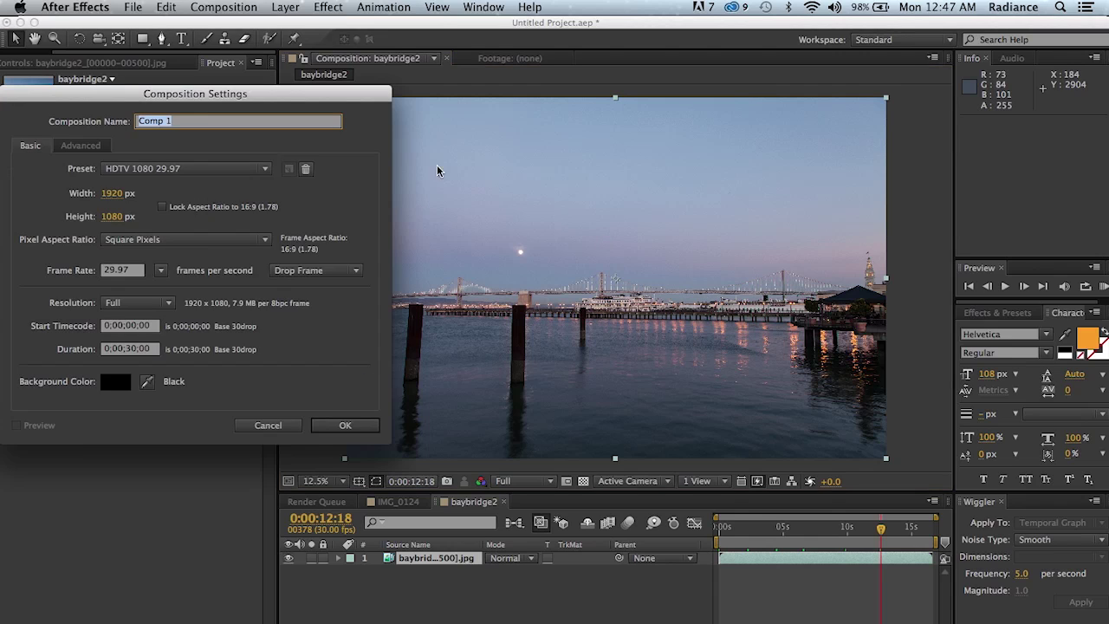
{"action": "type", "text": "bridge"}
{"action": "key", "text": "Return"}
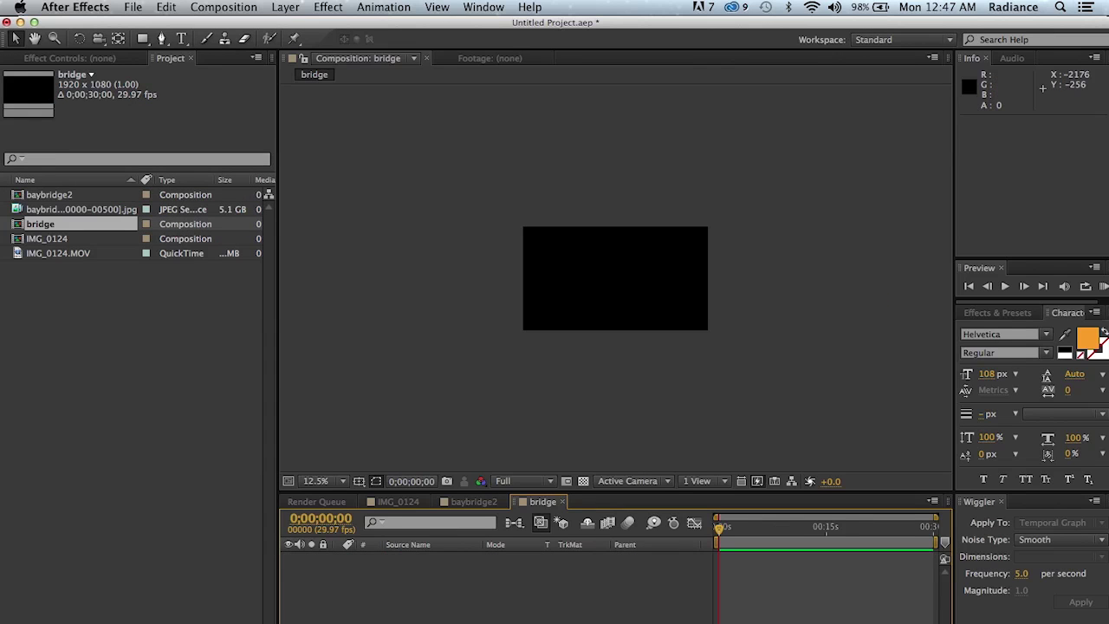
{"action": "left_click", "coordinate": [74, 211]}
{"action": "left_click_drag", "start_coordinate": [74, 212], "coordinate": [50, 225]}
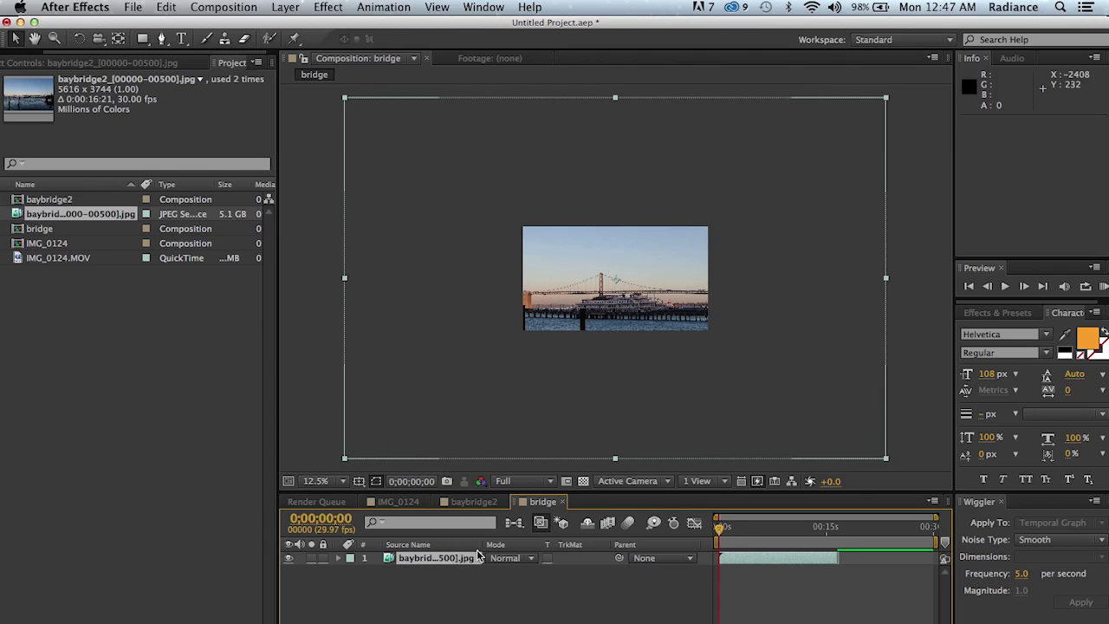
Scale the baybridge2 layer to 35% and select the bridge comp in the Project panel
{"action": "key", "text": "s"}
{"action": "left_click_drag", "start_coordinate": [547, 572], "coordinate": [495, 579]}
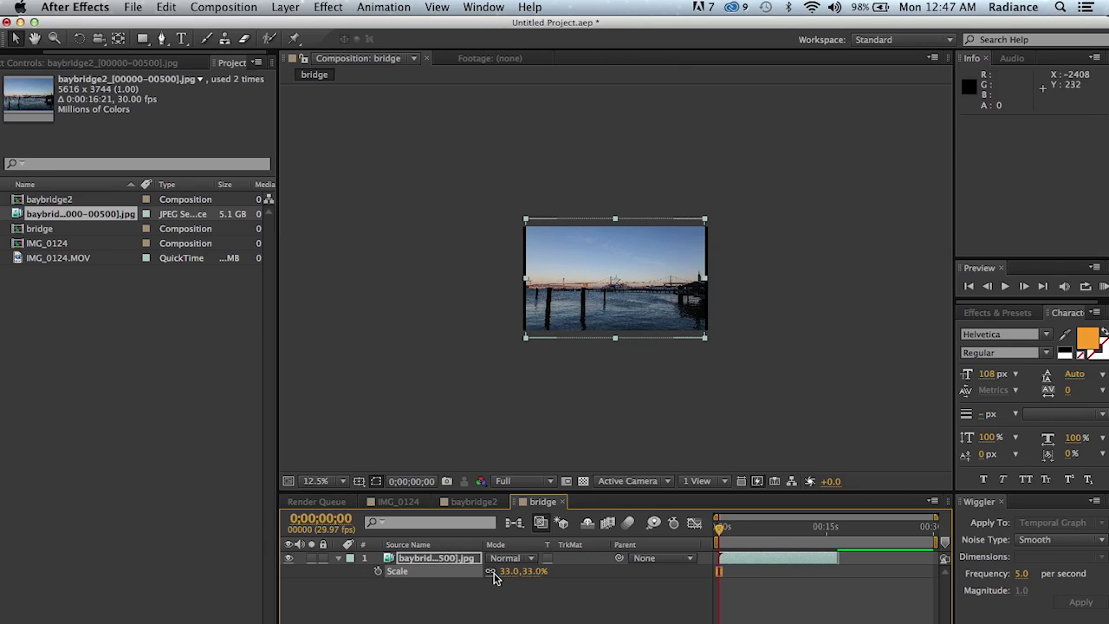
{"action": "left_click", "coordinate": [534, 572]}
{"action": "type", "text": "35"}
{"action": "key", "text": "Return"}
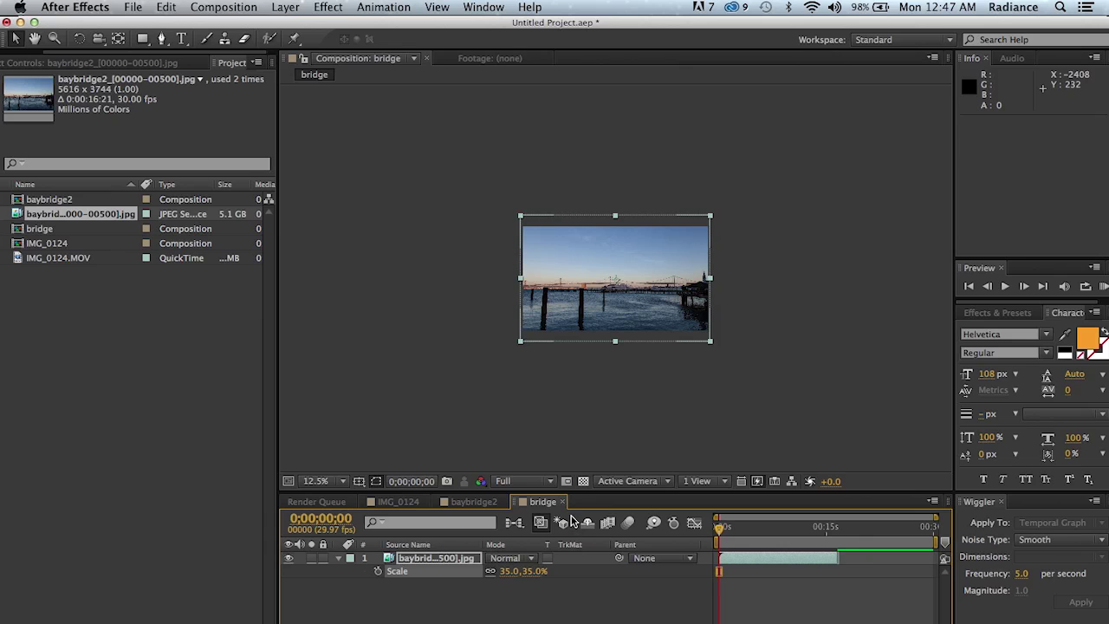
{"action": "left_click", "coordinate": [41, 231]}
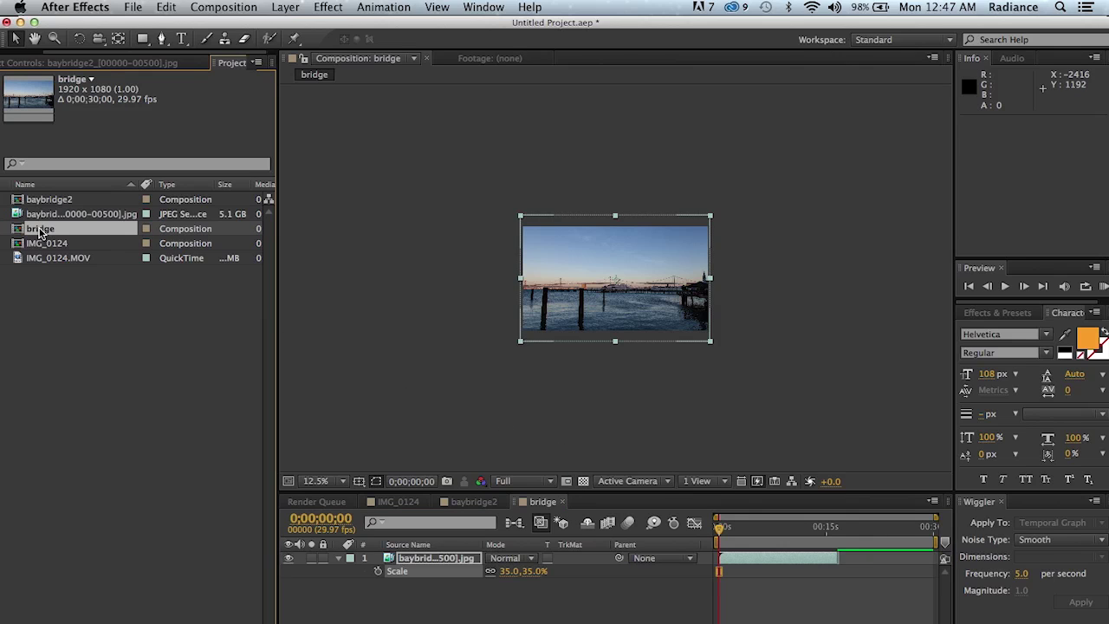
Nest the bridge comp in a new 1920×1080 composition, bridge 2
{"action": "left_click_drag", "start_coordinate": [28, 235], "coordinate": [59, 622]}
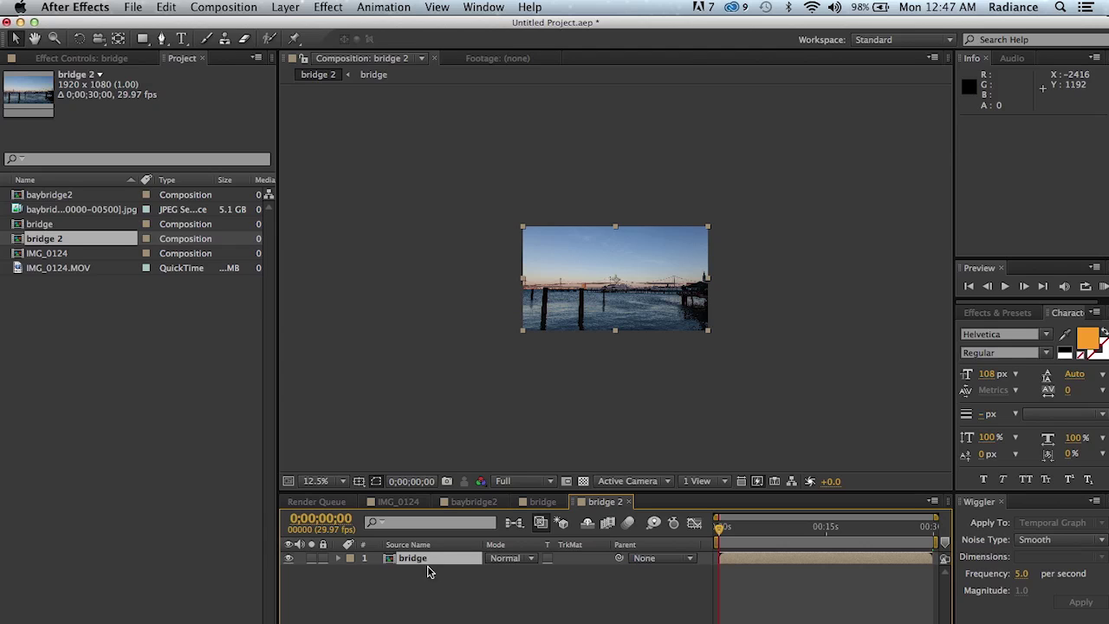
{"action": "mouse_move", "coordinate": [414, 560]}
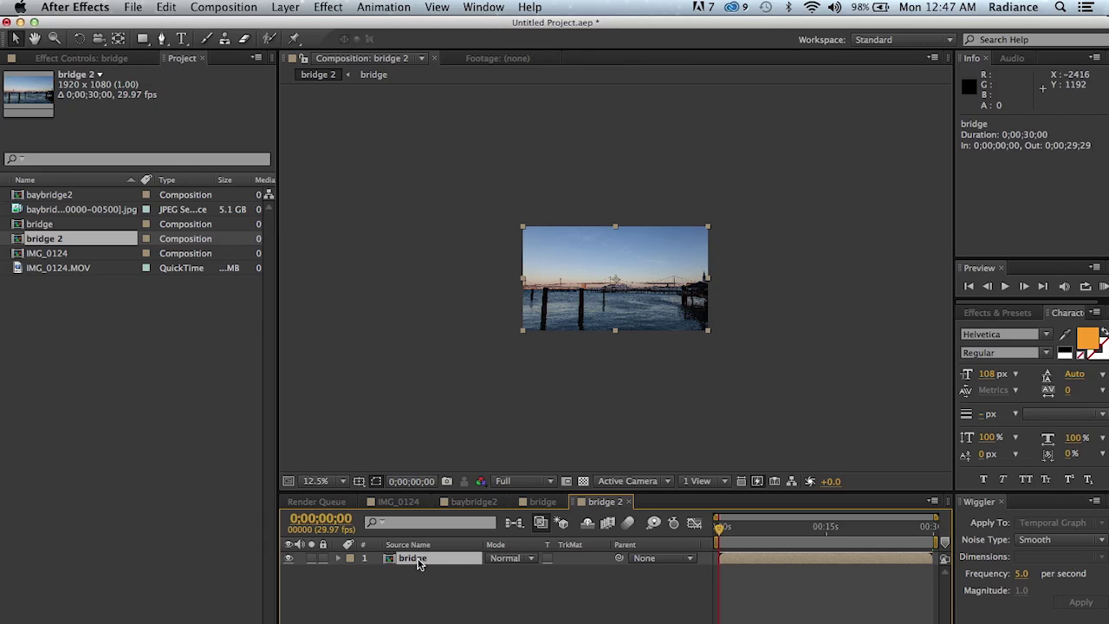
{"action": "left_click", "coordinate": [332, 8]}
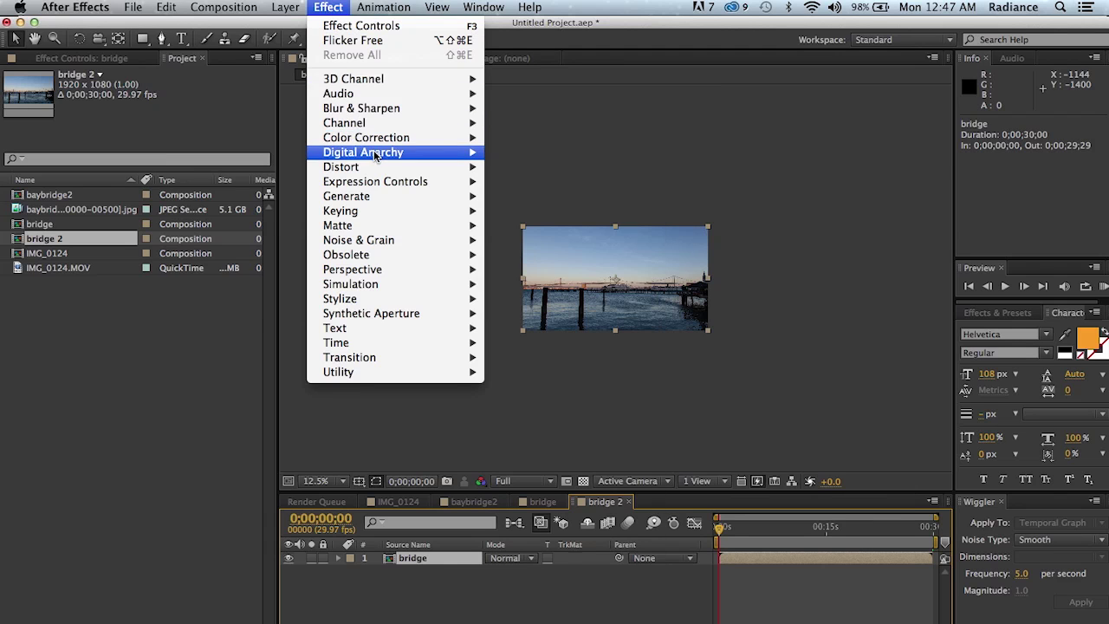
Apply Digital Anarchy Flicker Free (Time Lapse preset, Sensitivity 30, Threshold 20%) to the bridge layer
{"action": "mouse_move", "coordinate": [378, 155]}
{"action": "left_click", "coordinate": [597, 313]}
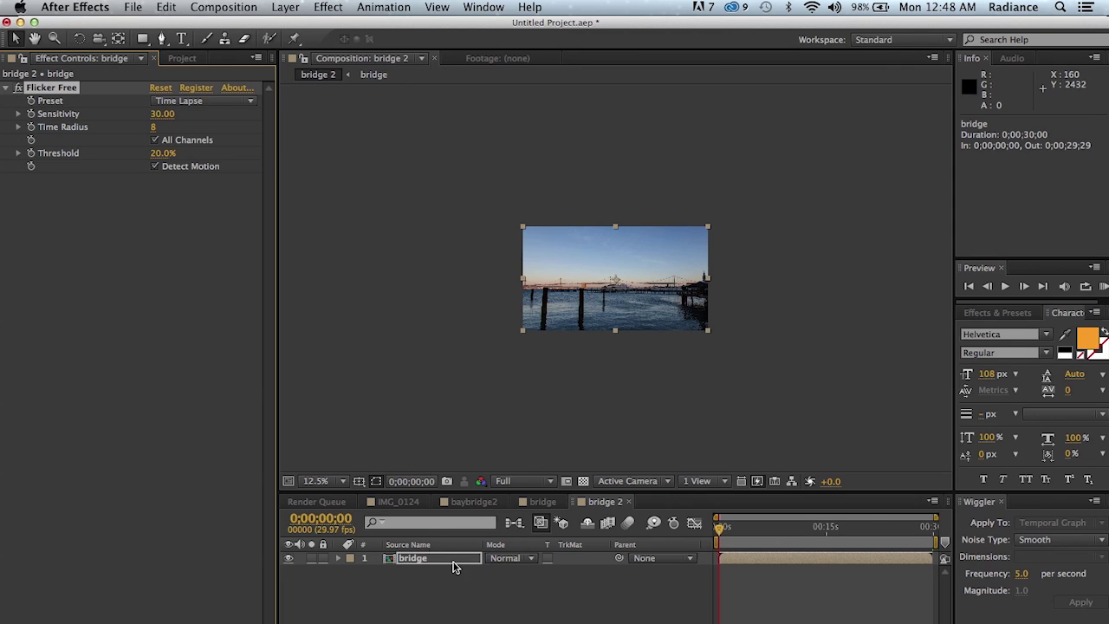
Check the baybridge2 JPEG sequence details in the Project panel and select the bridge layer
{"action": "left_click", "coordinate": [183, 59]}
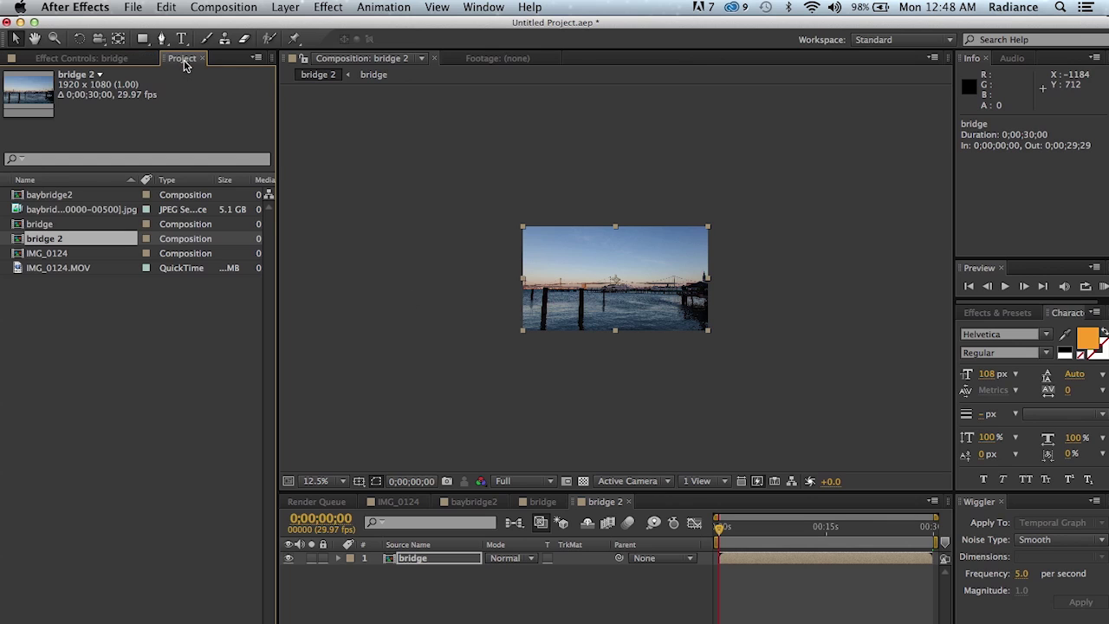
{"action": "left_click", "coordinate": [71, 210]}
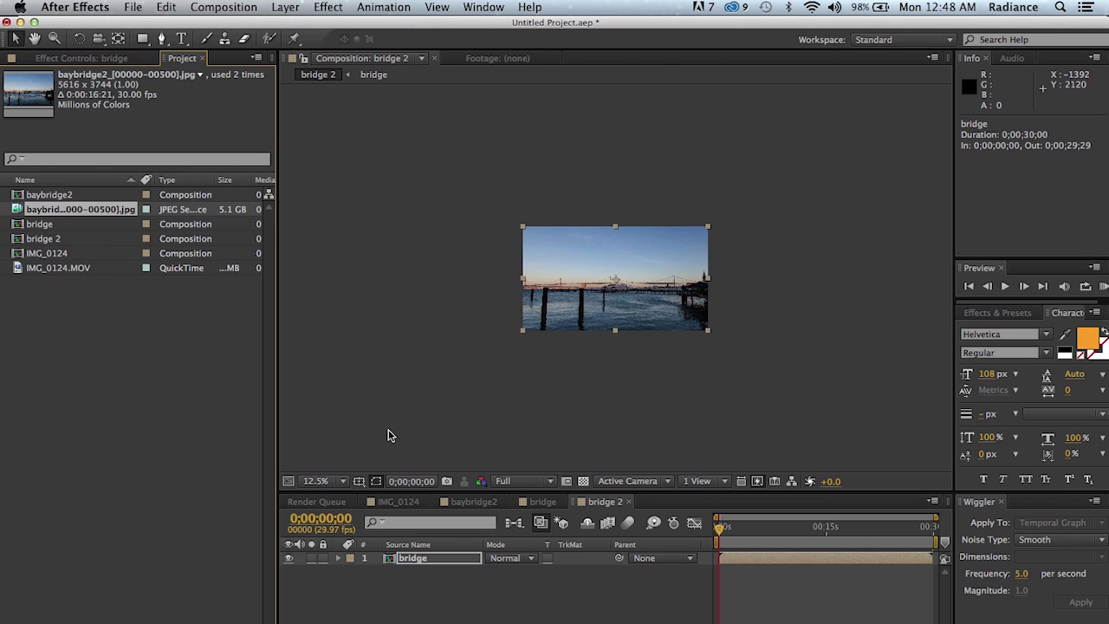
{"action": "left_click", "coordinate": [442, 561]}
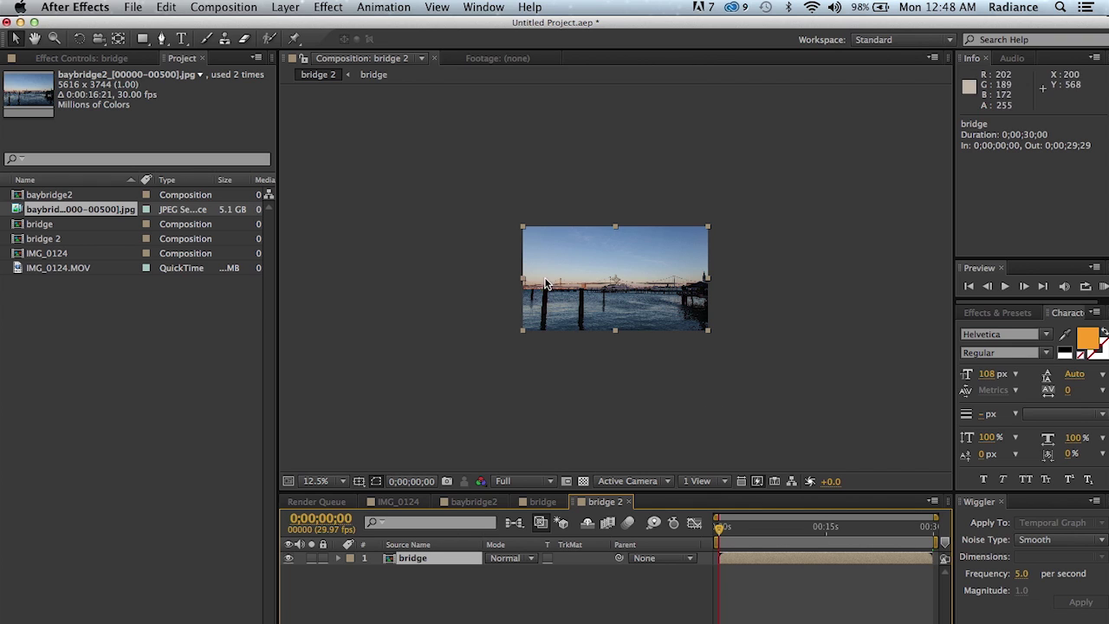
{"action": "left_click", "coordinate": [316, 481]}
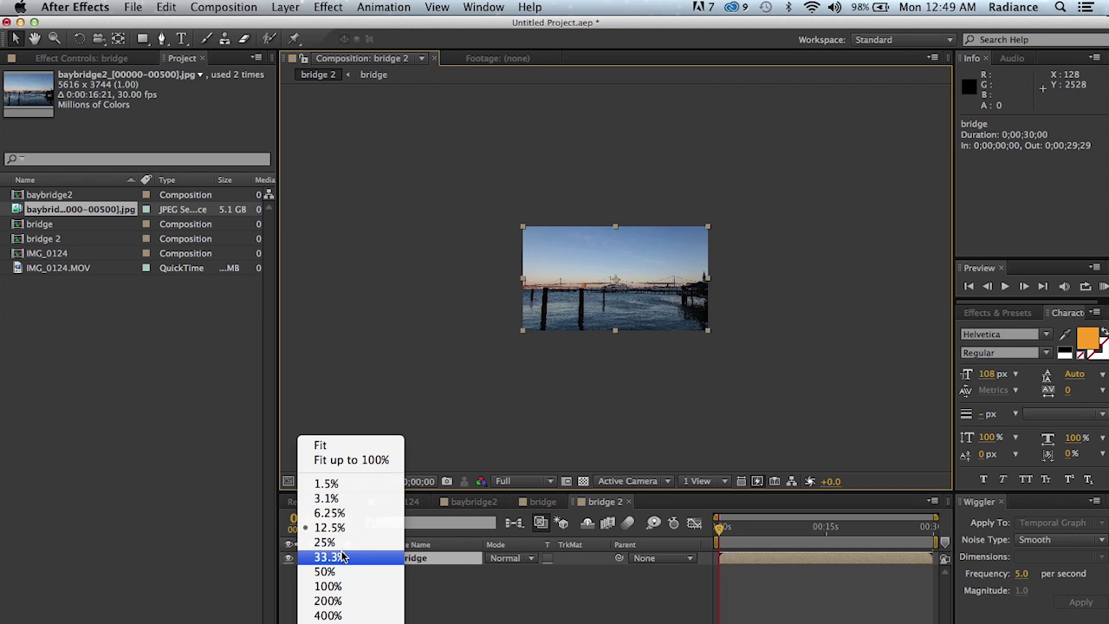
Zoom the bridge 2 viewer to 33.3%, then switch to the IMG_0124 blender comp
{"action": "left_click", "coordinate": [329, 559]}
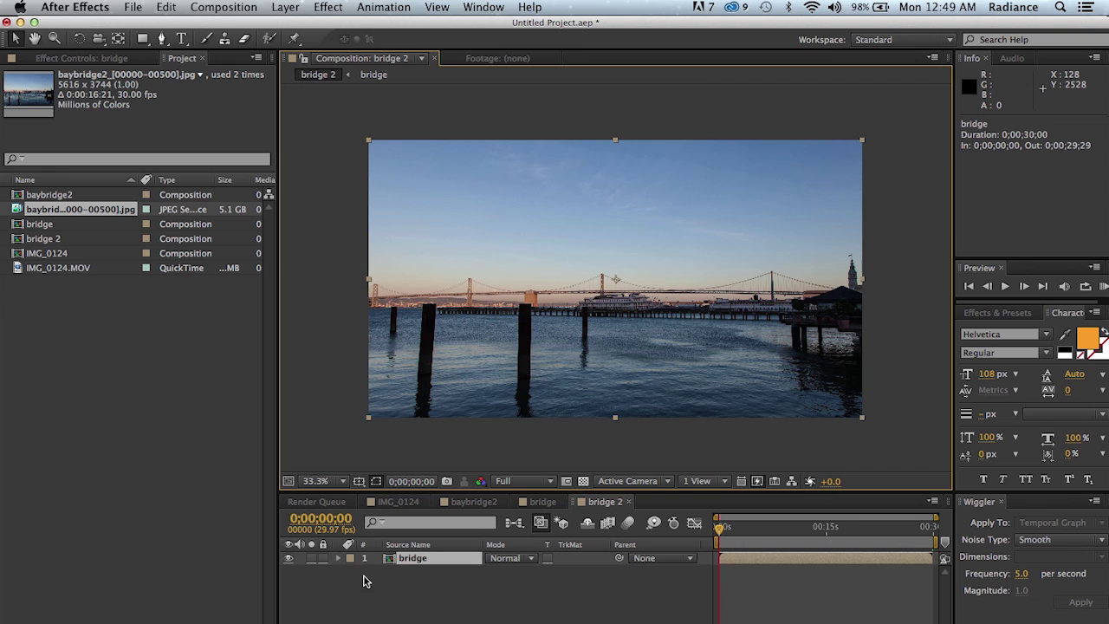
{"action": "left_click", "coordinate": [416, 560]}
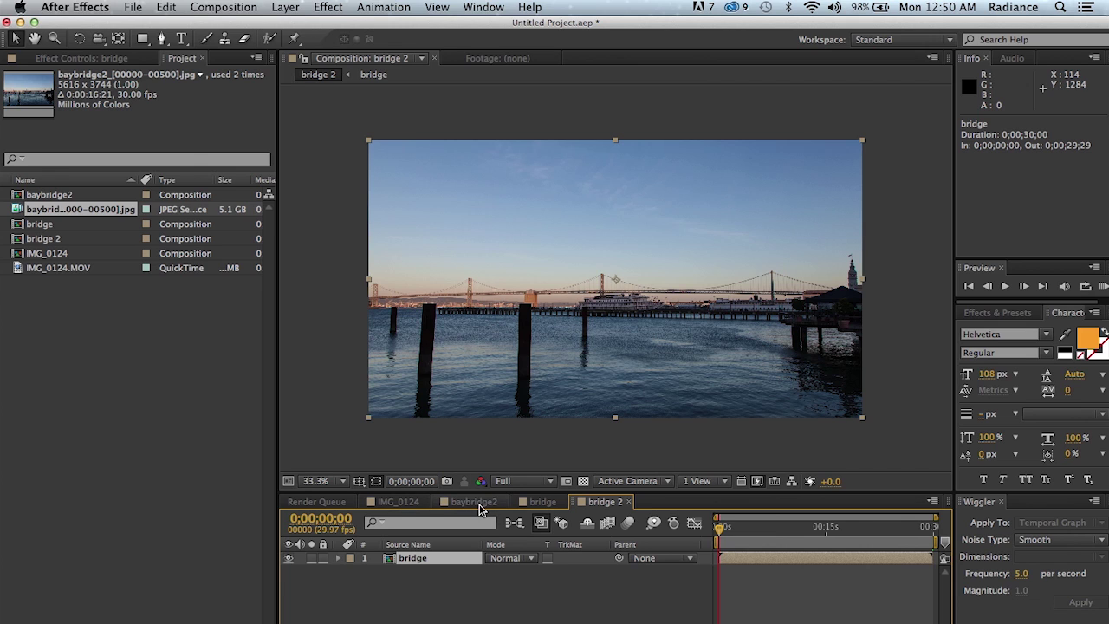
{"action": "left_click", "coordinate": [400, 502]}
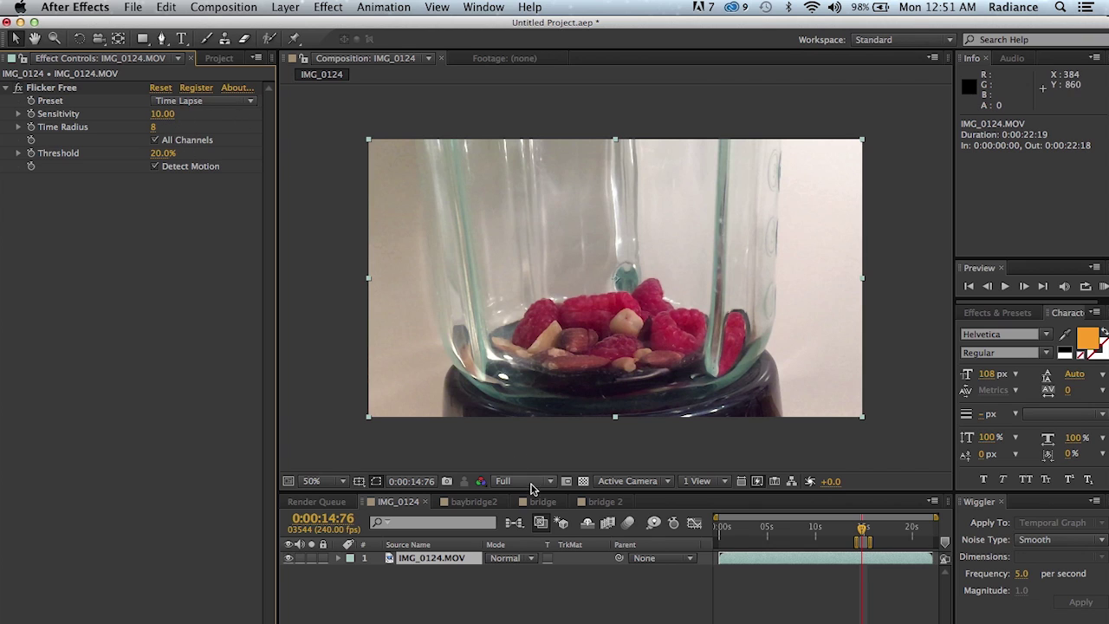
Go through the bridge comp back to bridge 2 and its Flicker Free settings
{"action": "left_click", "coordinate": [544, 503]}
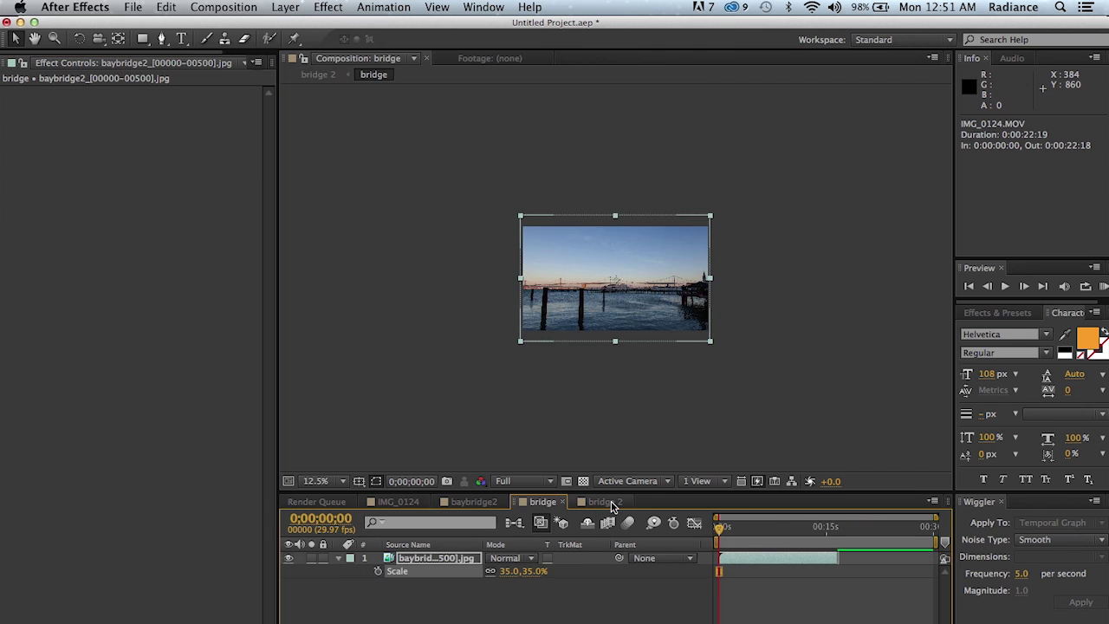
{"action": "left_click", "coordinate": [603, 502]}
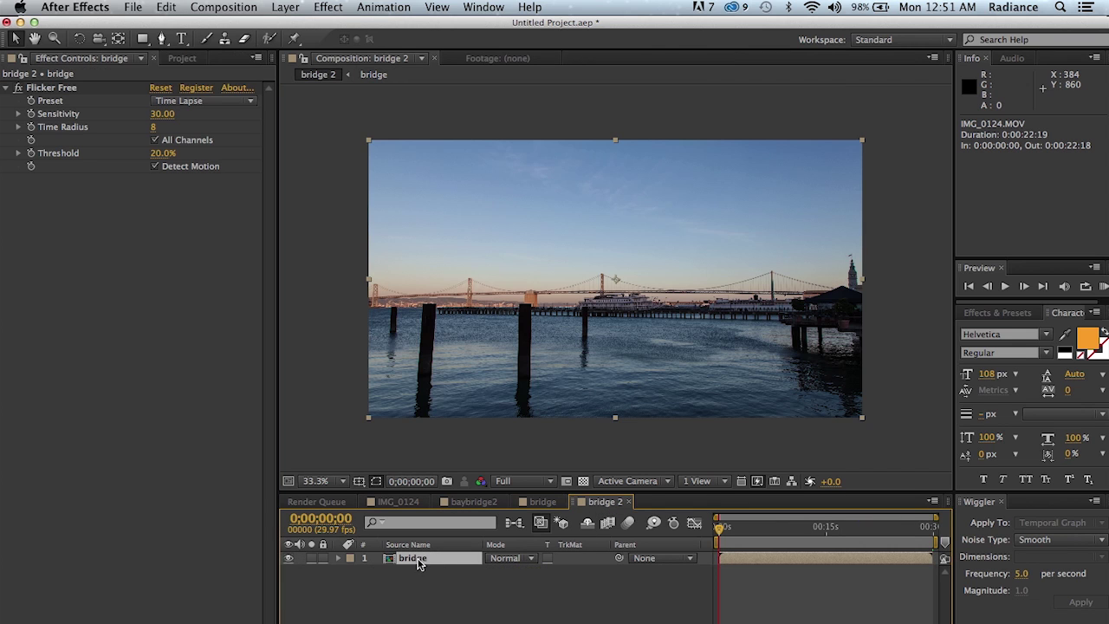